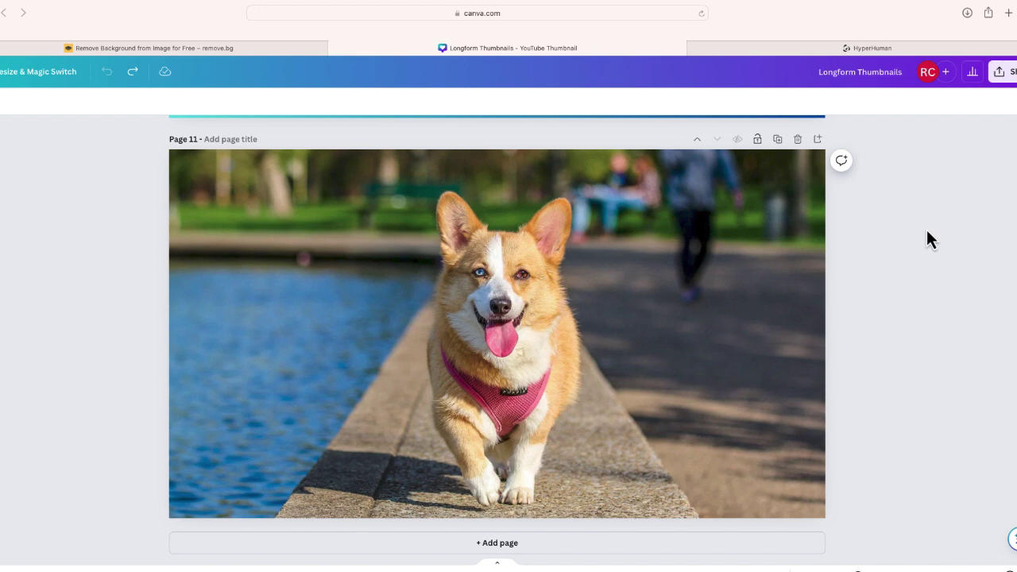
{"action": "left_click", "coordinate": [906, 49]}
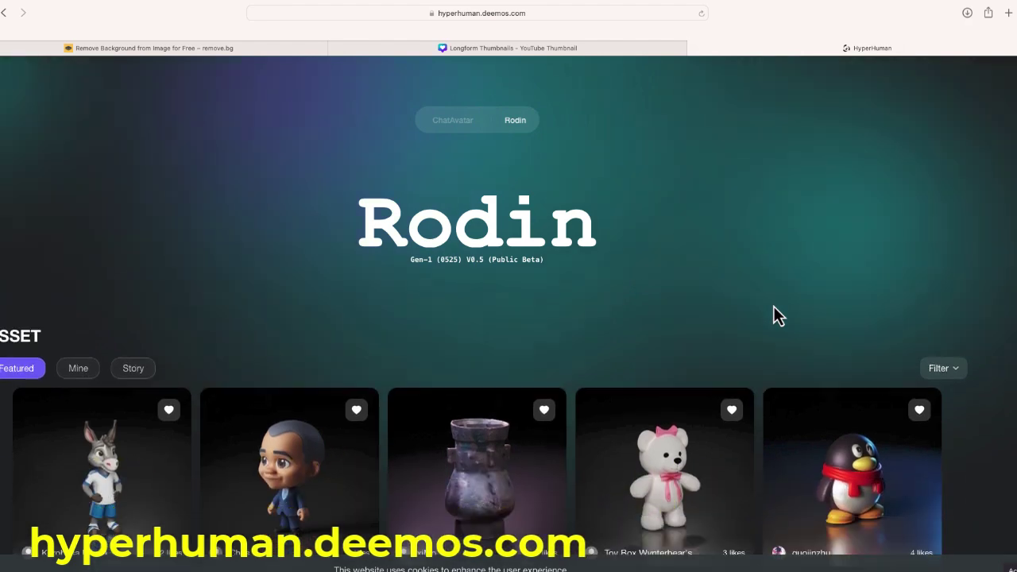
{"action": "scroll", "coordinate": [773, 306], "scroll_direction": "down", "scroll_amount": 5}
{"action": "left_click", "coordinate": [664, 263]}
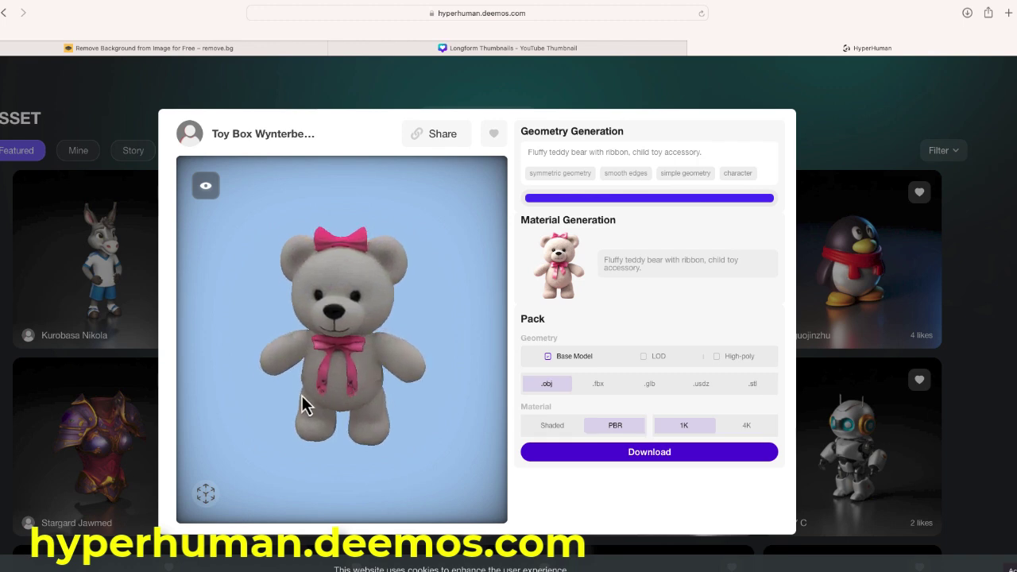
{"action": "left_click", "coordinate": [501, 105]}
{"action": "scroll", "coordinate": [507, 151], "scroll_direction": "up", "scroll_amount": 3}
{"action": "scroll", "coordinate": [507, 162], "scroll_direction": "up", "scroll_amount": 2}
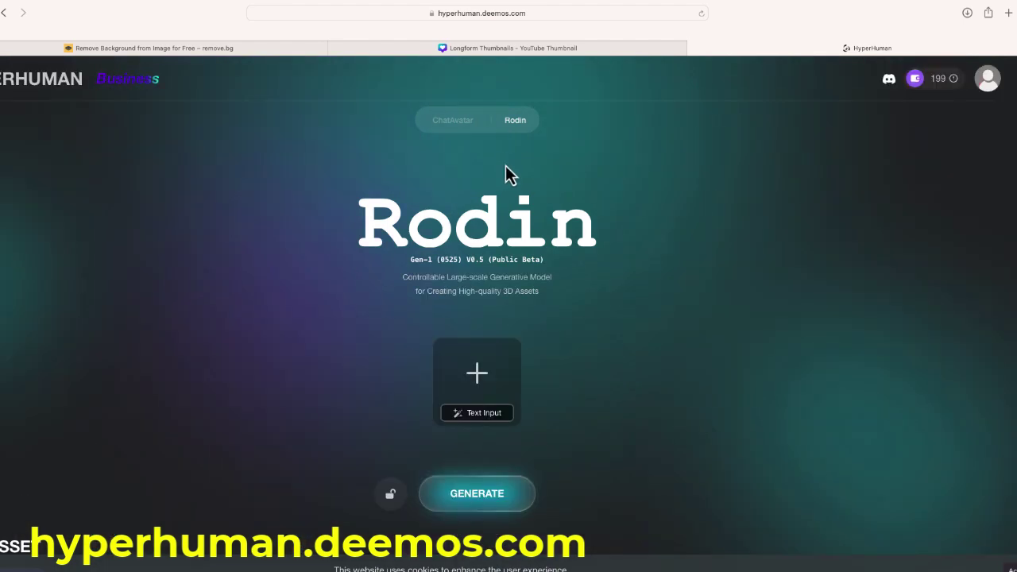
Select the corgi photo in the Canva design and bring up its image editing options.
{"action": "left_click", "coordinate": [559, 50]}
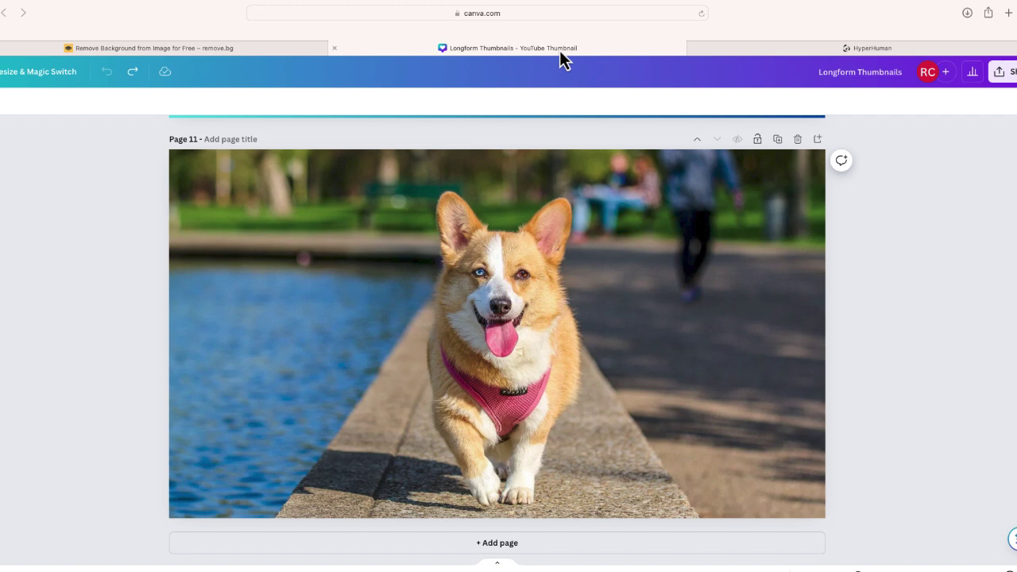
{"action": "left_click", "coordinate": [375, 173]}
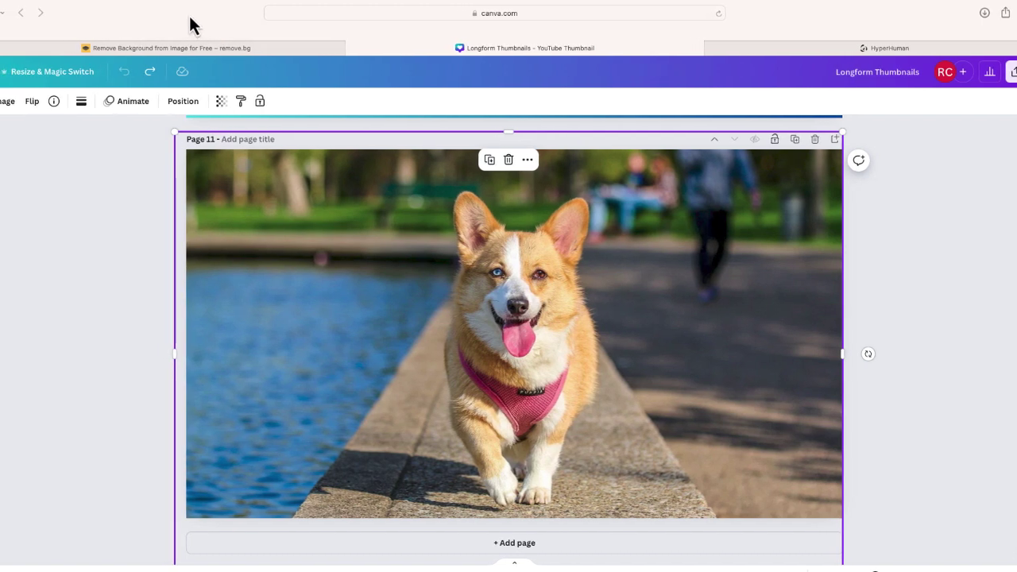
{"action": "left_click", "coordinate": [5, 102]}
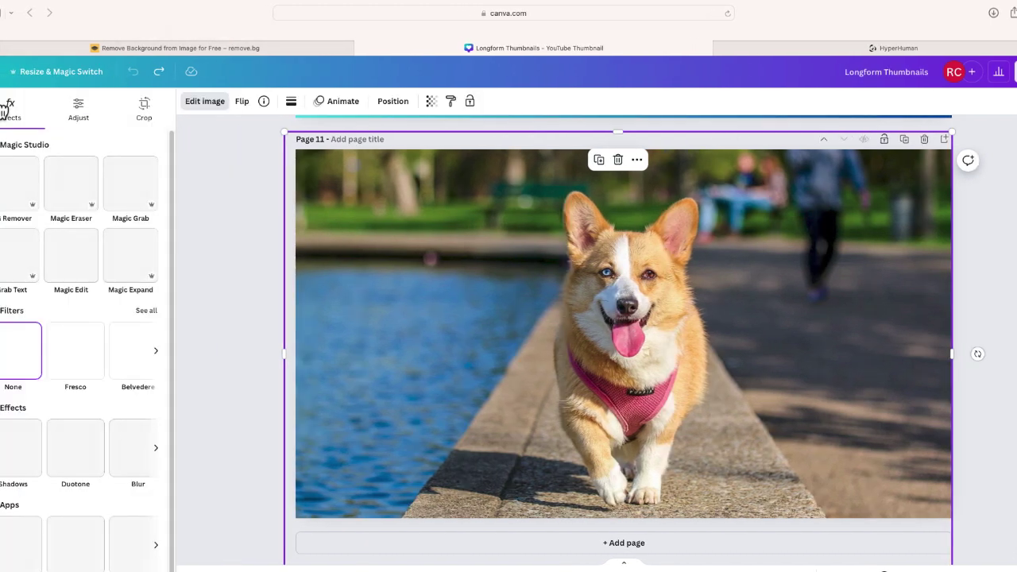
Apply Background Remover to strip the park scene from the corgi photo, then close the panel.
{"action": "left_click", "coordinate": [249, 49]}
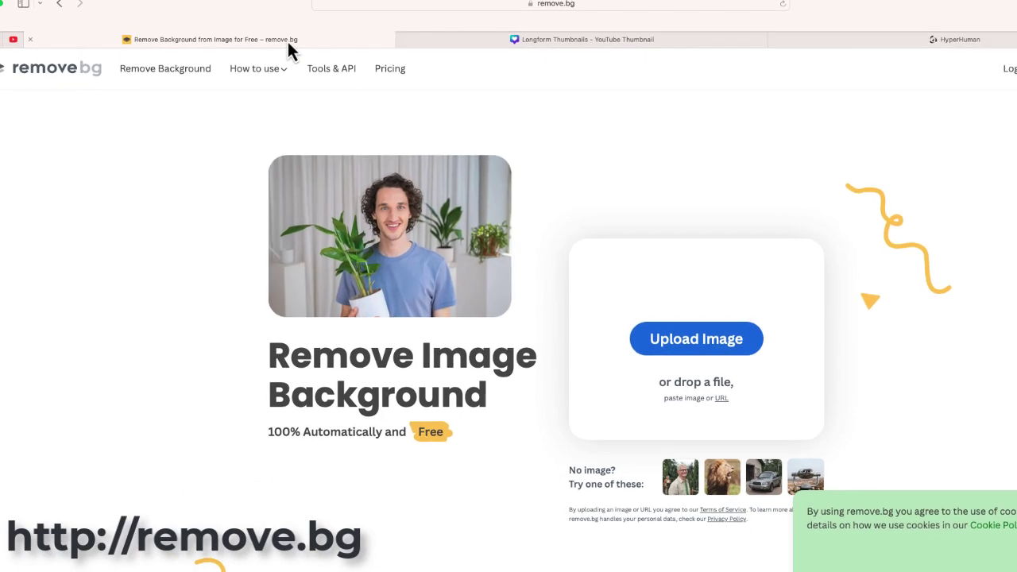
{"action": "left_click", "coordinate": [543, 42]}
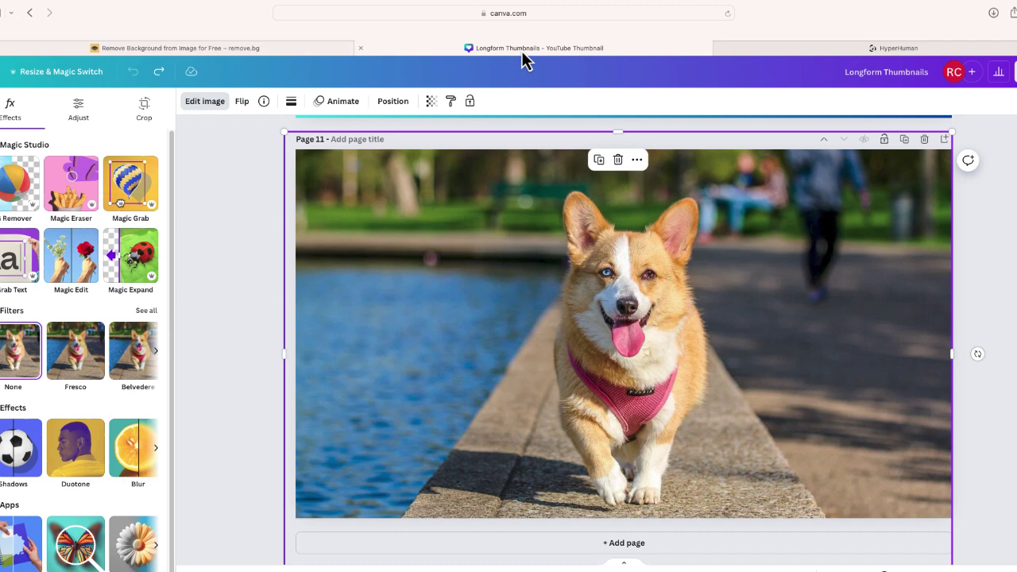
{"action": "left_click", "coordinate": [22, 181]}
{"action": "left_click", "coordinate": [197, 230]}
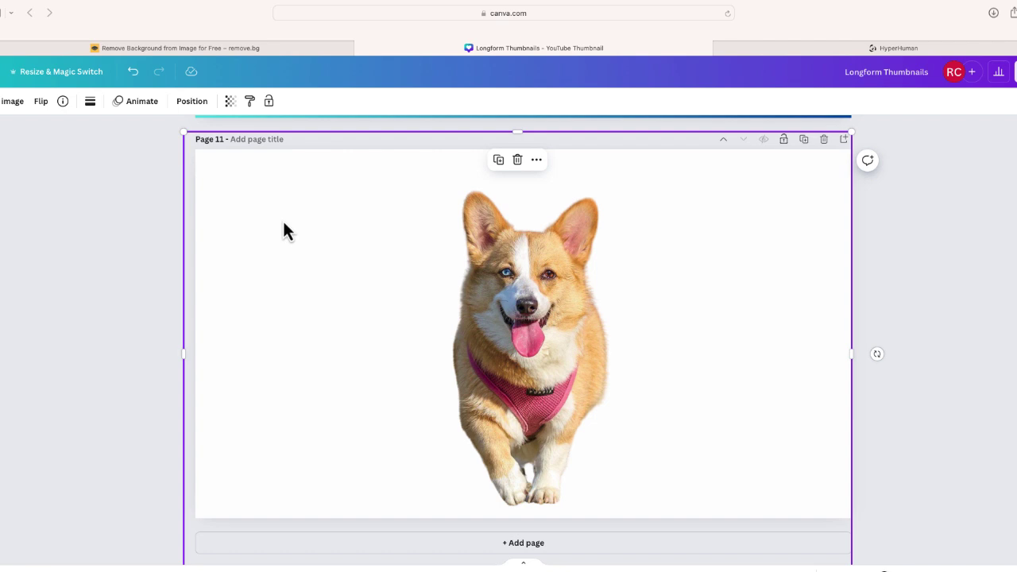
Upload the background-free corgi image to Rodin and generate a 3D model from it.
{"action": "key", "text": "ctrl+Tab"}
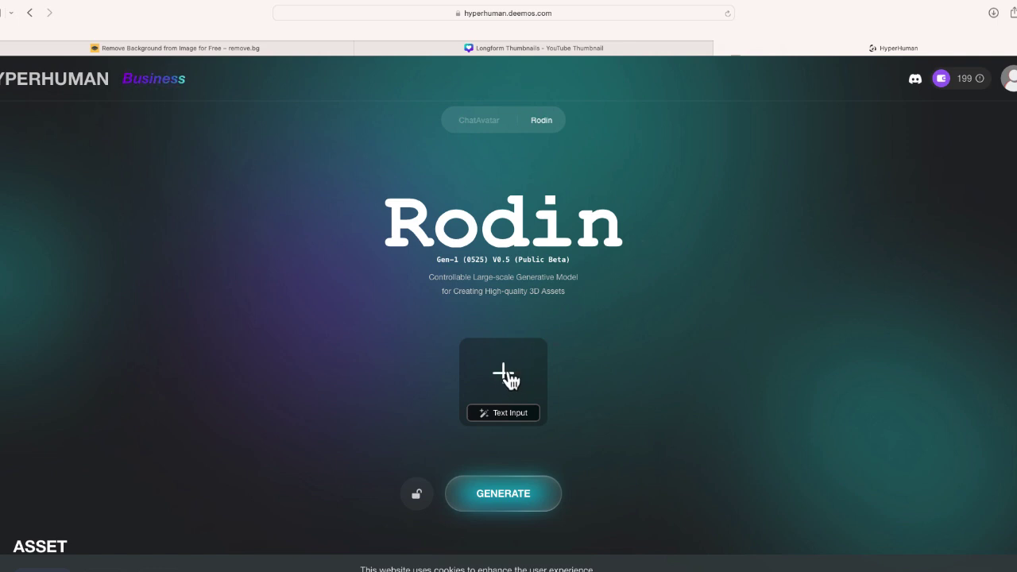
{"action": "left_click_drag", "start_coordinate": [509, 380], "coordinate": [510, 380]}
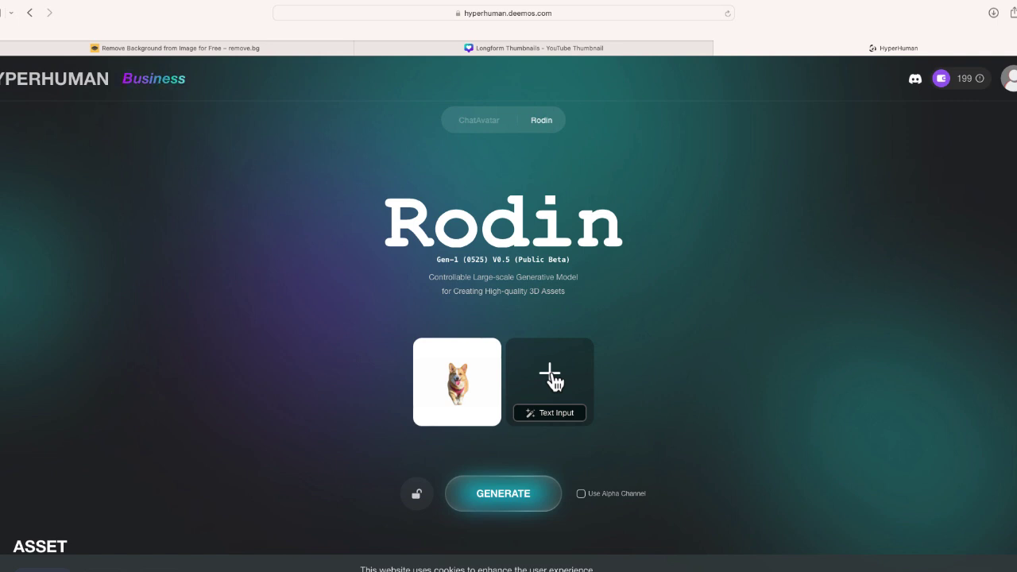
{"action": "left_click", "coordinate": [528, 499]}
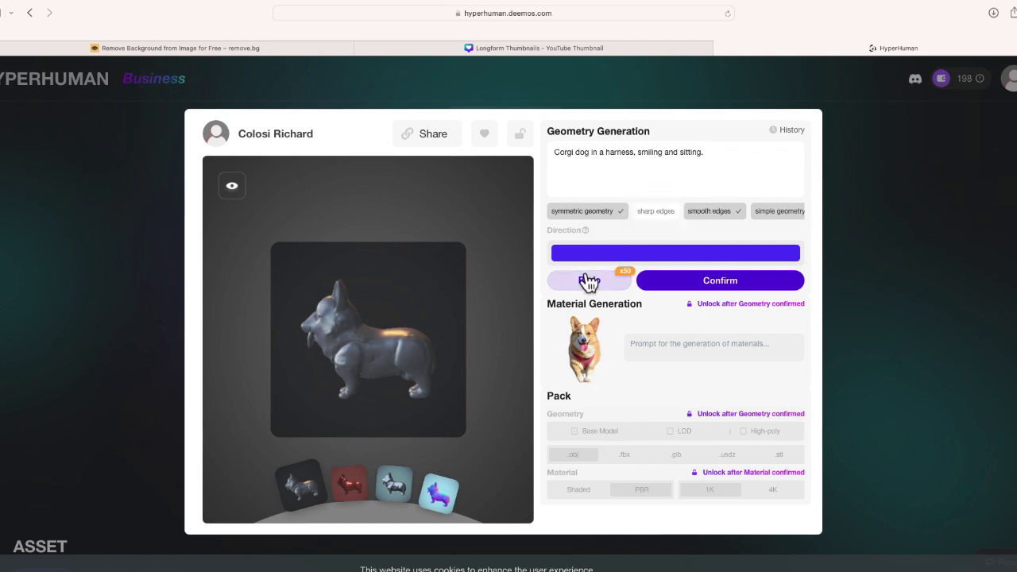
Rerun the corgi's geometry generation with Redo (x50) for fresh untextured candidates.
{"action": "left_click", "coordinate": [357, 359]}
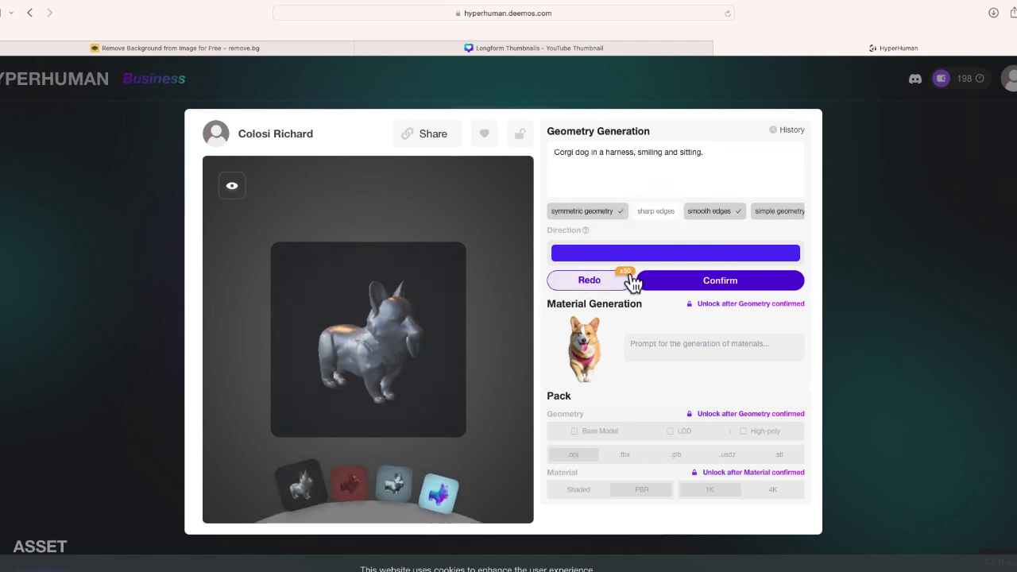
{"action": "left_click", "coordinate": [372, 365]}
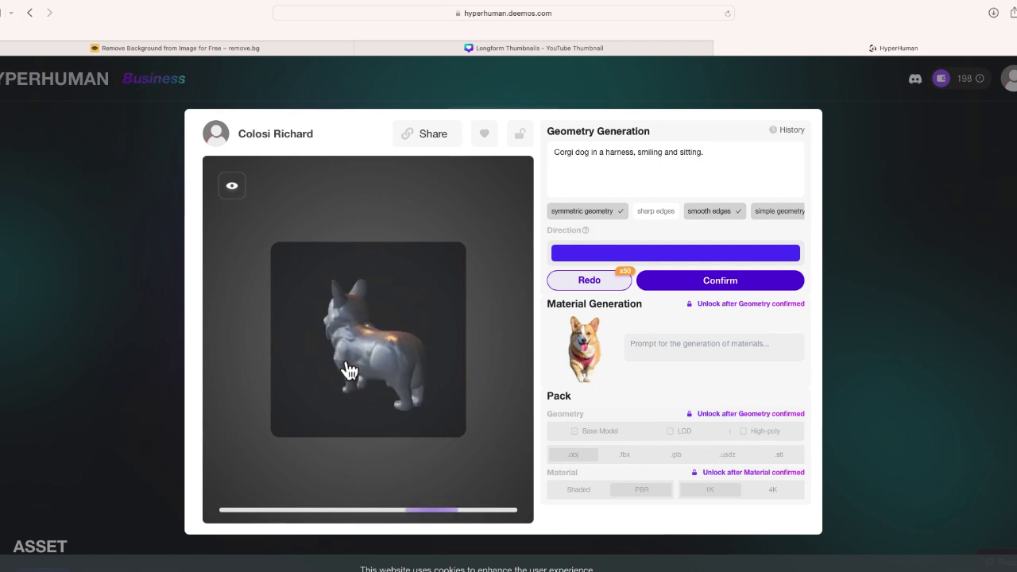
Confirm the corgi geometry as symmetrical and turn the model to a side view.
{"action": "left_click", "coordinate": [682, 293]}
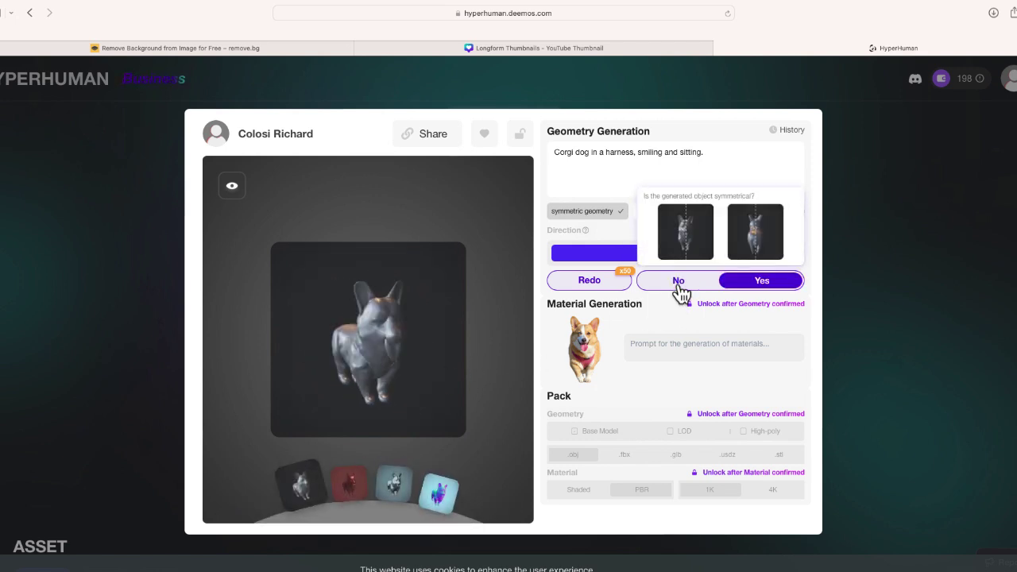
{"action": "left_click", "coordinate": [741, 286]}
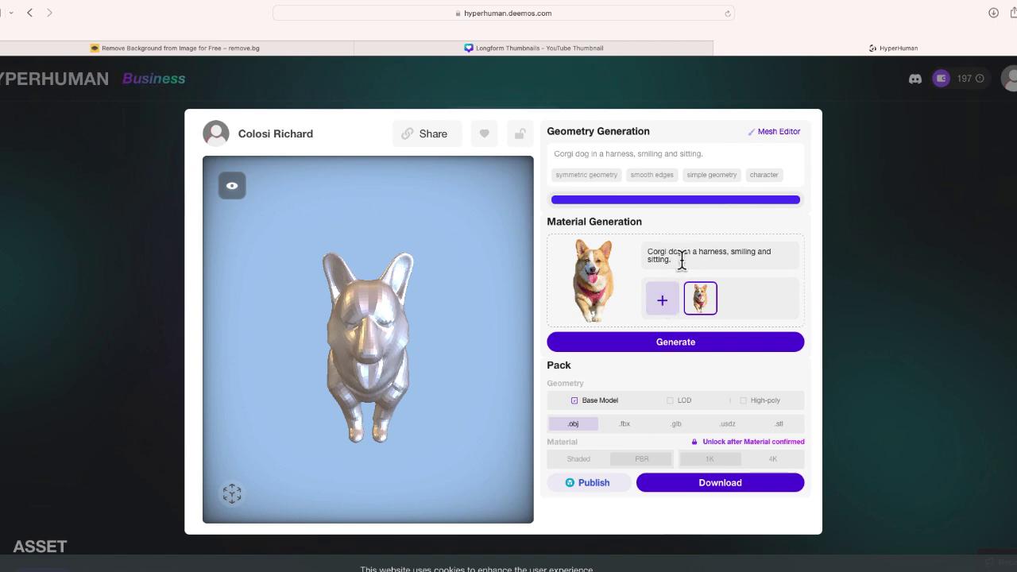
{"action": "left_click_drag", "start_coordinate": [431, 340], "coordinate": [470, 365]}
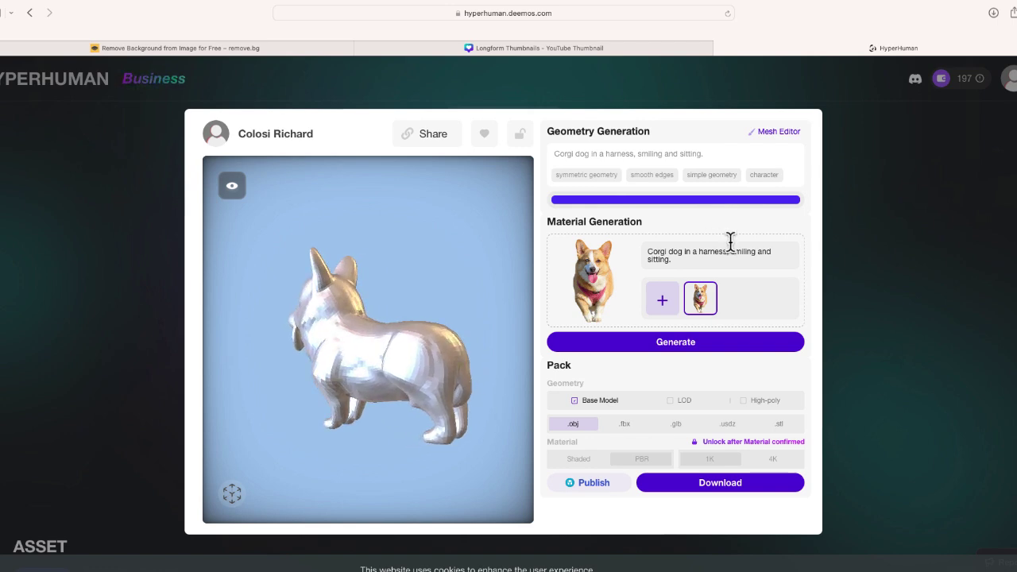
Open the corgi in Mesh Editor, orbit to its underside, and switch sculpting to Negative.
{"action": "left_click", "coordinate": [771, 136]}
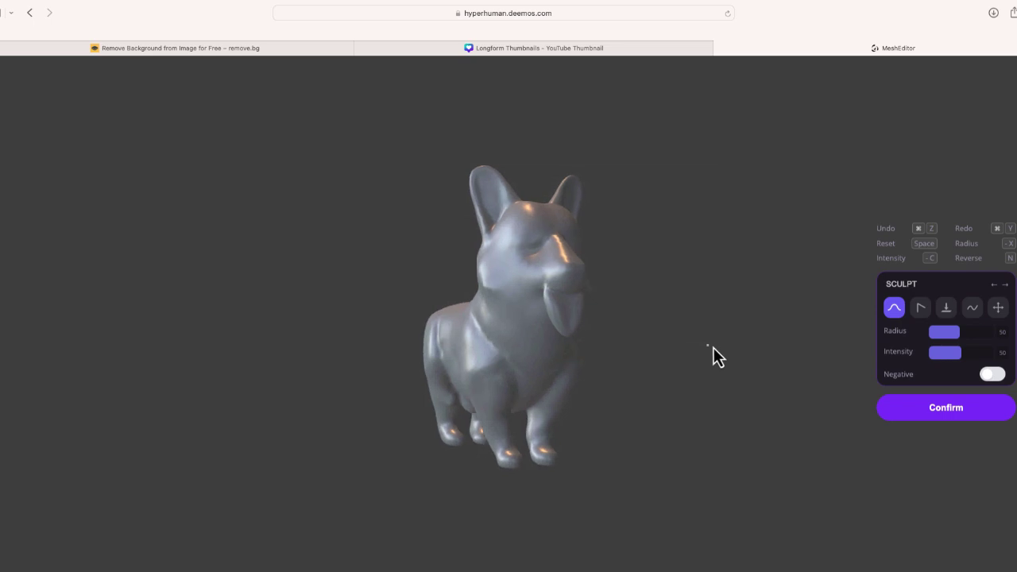
{"action": "mouse_move", "coordinate": [320, 341]}
{"action": "left_mouse_down"}
{"action": "mouse_move", "coordinate": [368, 334]}
{"action": "mouse_move", "coordinate": [393, 267]}
{"action": "mouse_move", "coordinate": [509, 347]}
{"action": "mouse_move", "coordinate": [565, 345]}
{"action": "mouse_move", "coordinate": [449, 253]}
{"action": "left_mouse_up"}
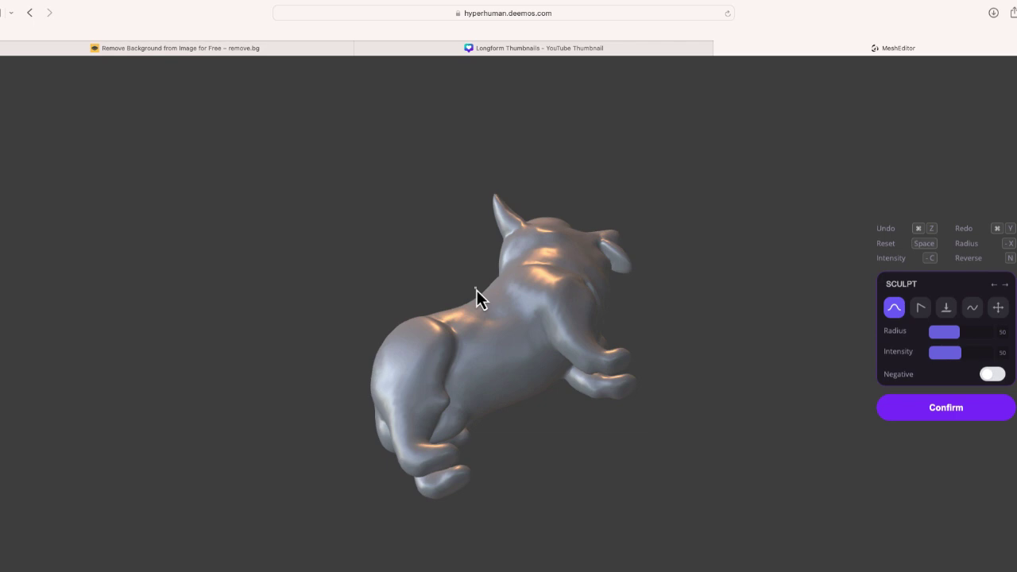
{"action": "mouse_move", "coordinate": [479, 293]}
{"action": "left_mouse_down"}
{"action": "mouse_move", "coordinate": [516, 274]}
{"action": "mouse_move", "coordinate": [361, 296]}
{"action": "mouse_move", "coordinate": [297, 166]}
{"action": "mouse_move", "coordinate": [329, 223]}
{"action": "left_mouse_up"}
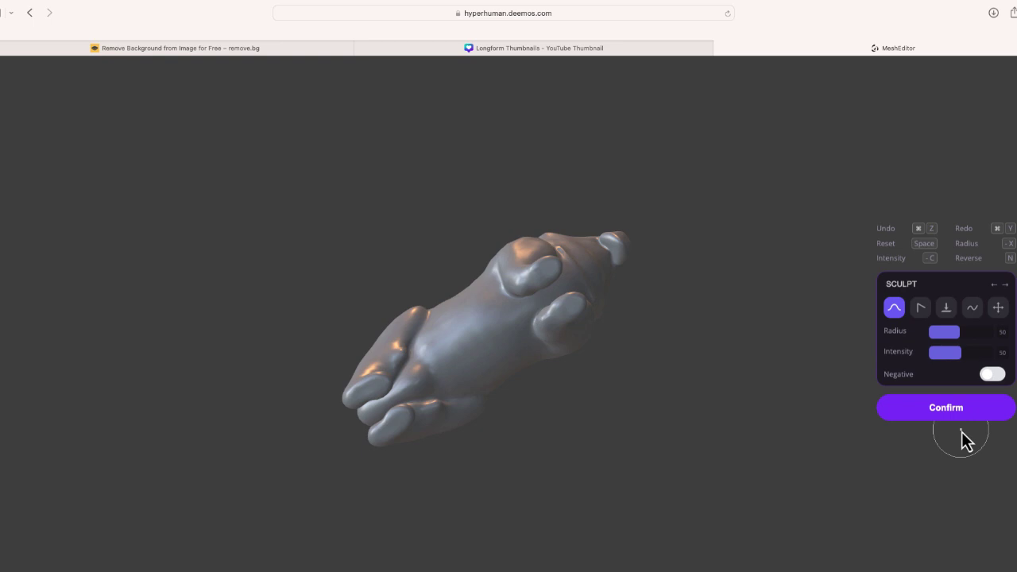
{"action": "left_click_drag", "start_coordinate": [417, 351], "coordinate": [422, 326]}
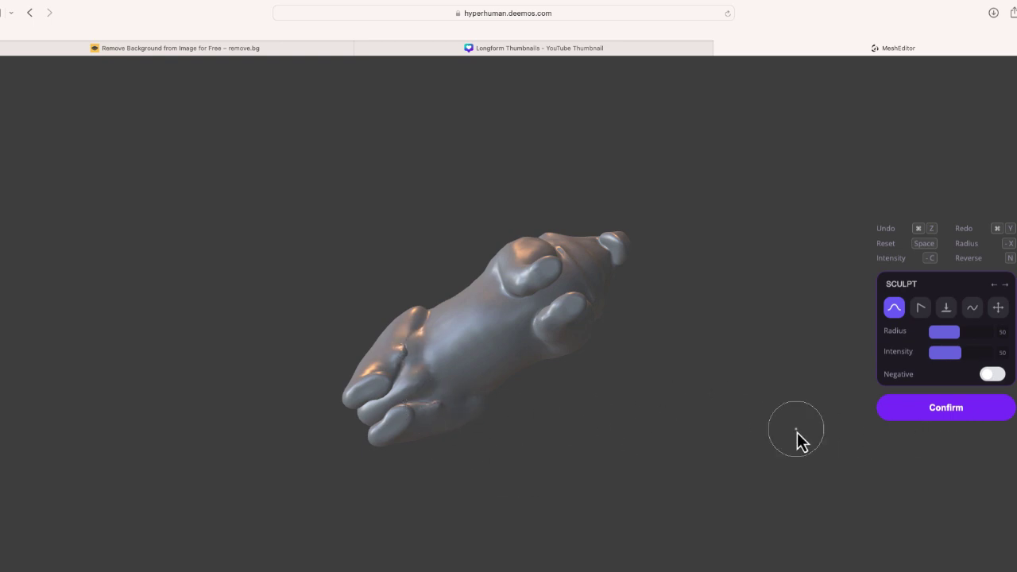
{"action": "left_click", "coordinate": [992, 374]}
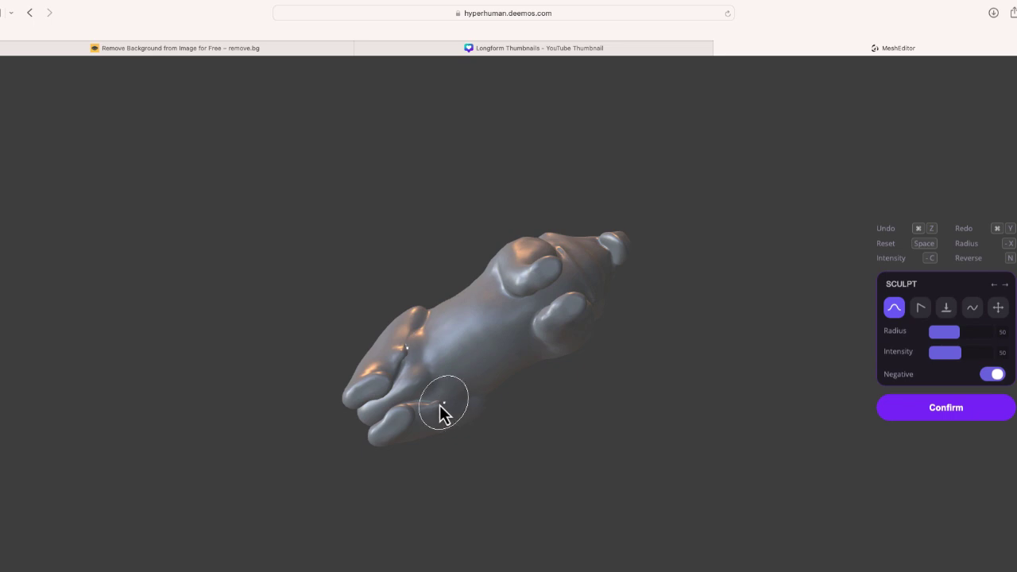
Carve negative dents and creases into the corgi's underside, feet, hind leg and belly.
{"action": "left_click_drag", "start_coordinate": [438, 413], "coordinate": [397, 354]}
{"action": "mouse_move", "coordinate": [430, 408]}
{"action": "left_mouse_down"}
{"action": "mouse_move", "coordinate": [437, 398]}
{"action": "mouse_move", "coordinate": [403, 351]}
{"action": "left_mouse_up"}
{"action": "mouse_move", "coordinate": [416, 389]}
{"action": "left_mouse_down"}
{"action": "mouse_move", "coordinate": [422, 378]}
{"action": "mouse_move", "coordinate": [430, 411]}
{"action": "mouse_move", "coordinate": [404, 353]}
{"action": "left_mouse_up"}
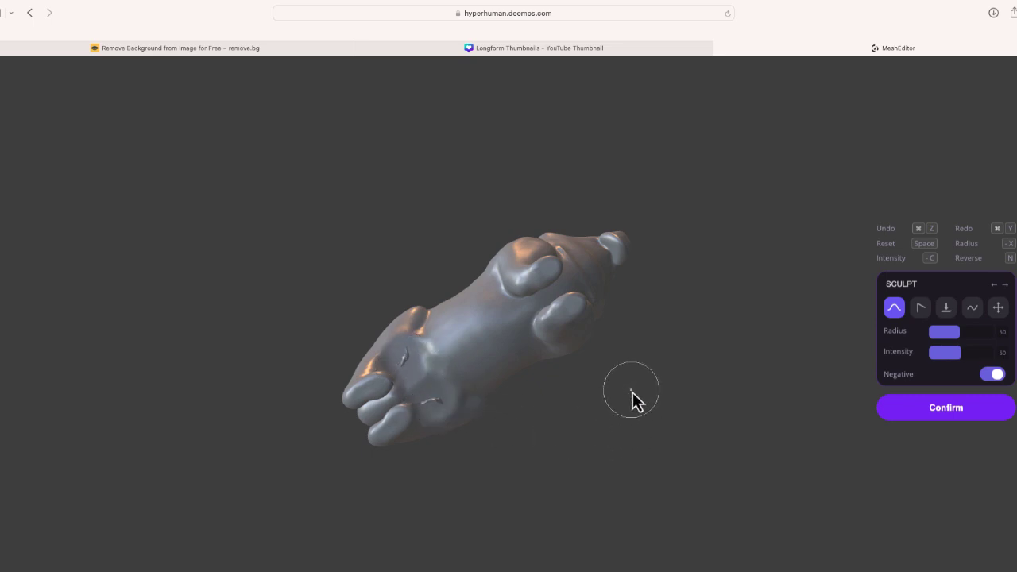
{"action": "mouse_move", "coordinate": [632, 392]}
{"action": "left_mouse_down"}
{"action": "mouse_move", "coordinate": [636, 476]}
{"action": "mouse_move", "coordinate": [670, 402]}
{"action": "mouse_move", "coordinate": [673, 480]}
{"action": "mouse_move", "coordinate": [706, 418]}
{"action": "mouse_move", "coordinate": [786, 407]}
{"action": "mouse_move", "coordinate": [667, 492]}
{"action": "mouse_move", "coordinate": [549, 521]}
{"action": "mouse_move", "coordinate": [448, 464]}
{"action": "left_mouse_up"}
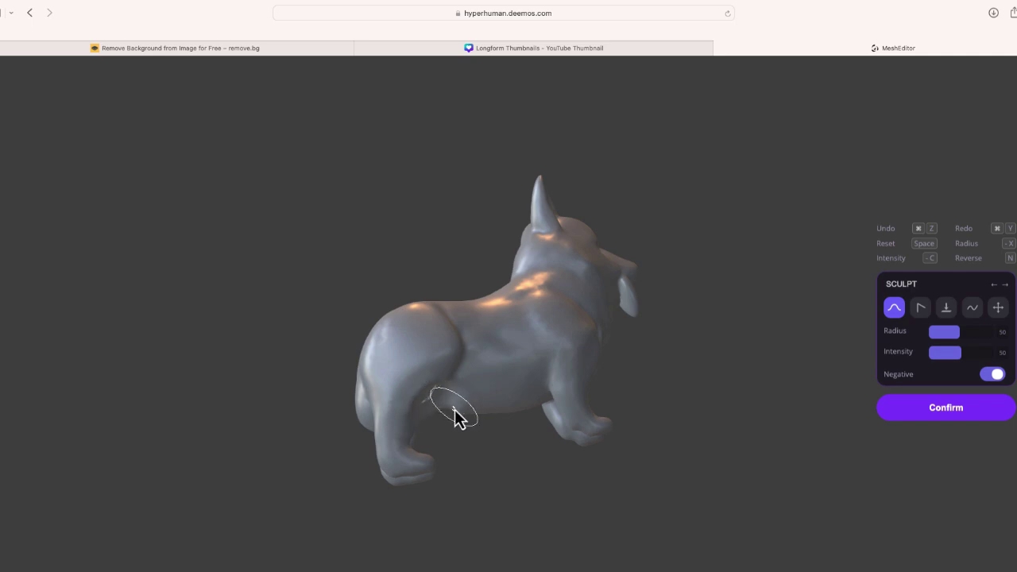
{"action": "left_click_drag", "start_coordinate": [453, 413], "coordinate": [467, 414]}
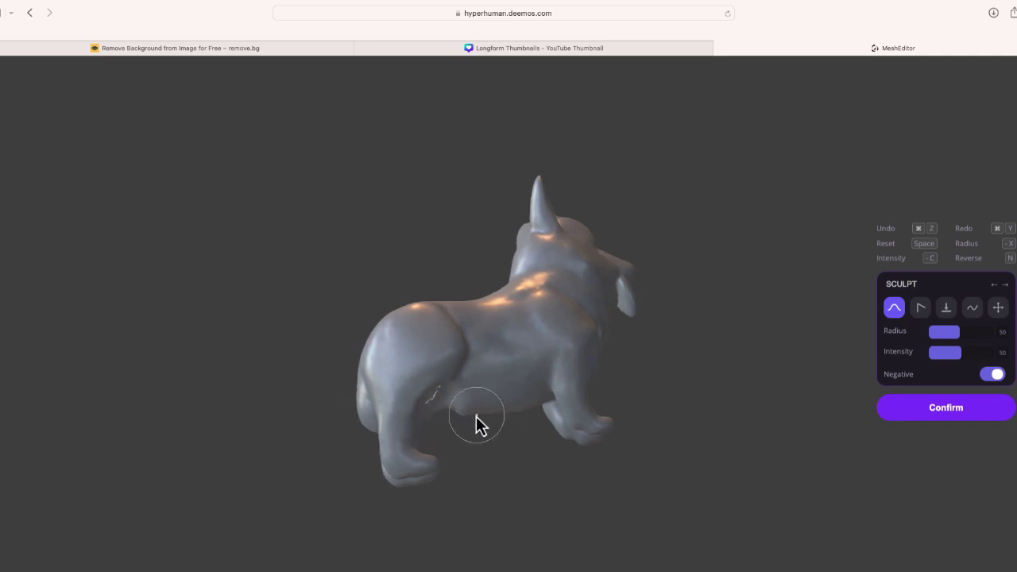
{"action": "left_click", "coordinate": [474, 414]}
{"action": "mouse_move", "coordinate": [670, 420]}
{"action": "left_mouse_down"}
{"action": "mouse_move", "coordinate": [640, 456]}
{"action": "mouse_move", "coordinate": [373, 438]}
{"action": "mouse_move", "coordinate": [689, 418]}
{"action": "mouse_move", "coordinate": [641, 433]}
{"action": "mouse_move", "coordinate": [618, 315]}
{"action": "mouse_move", "coordinate": [604, 368]}
{"action": "mouse_move", "coordinate": [366, 399]}
{"action": "mouse_move", "coordinate": [199, 384]}
{"action": "mouse_move", "coordinate": [472, 421]}
{"action": "mouse_move", "coordinate": [838, 414]}
{"action": "left_mouse_up"}
{"action": "left_click_drag", "start_coordinate": [734, 347], "coordinate": [804, 418]}
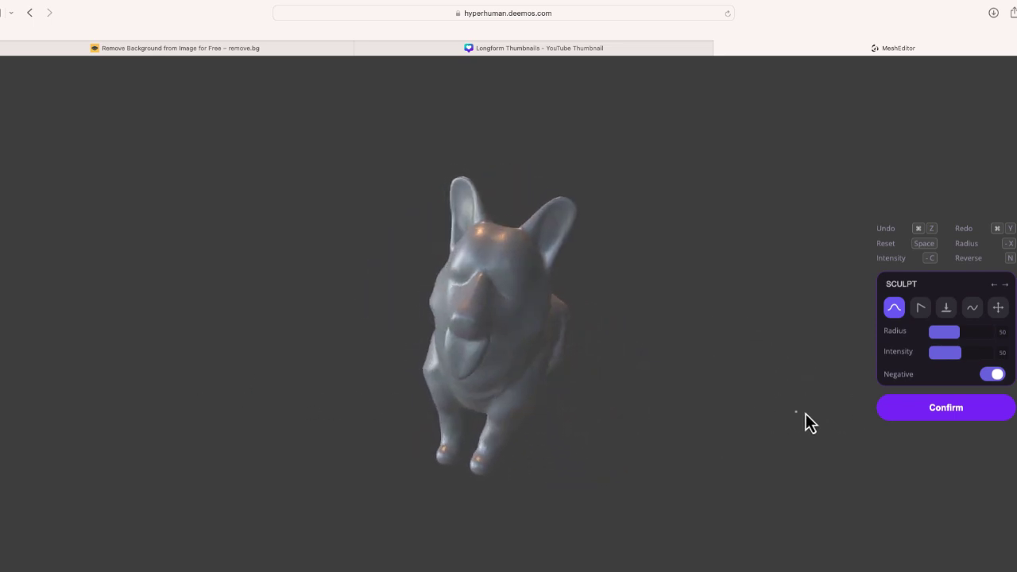
Submit the sculpted mesh and generate orange-and-white fur, pink tongue and magenta harness textures.
{"action": "left_click", "coordinate": [929, 407]}
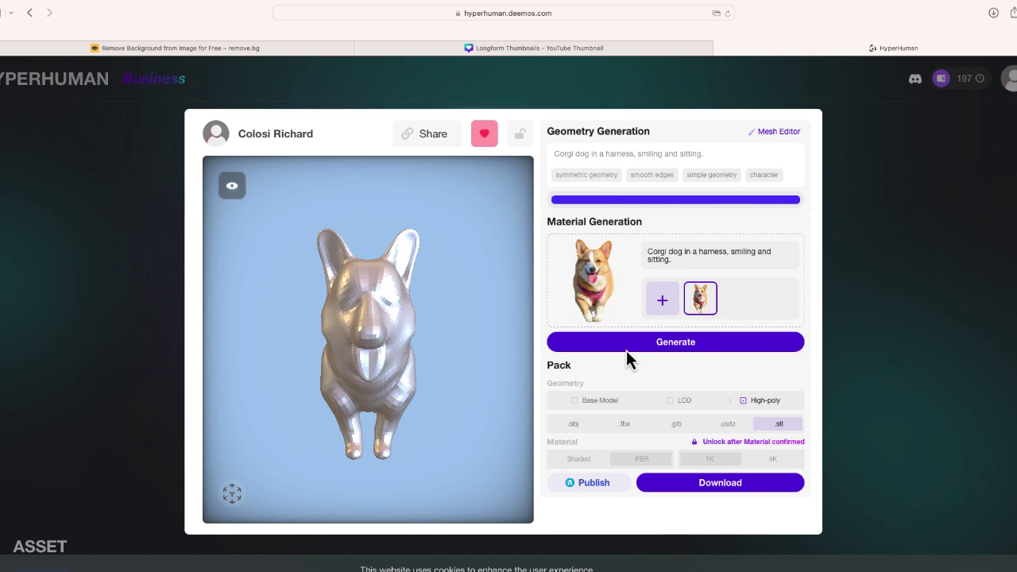
{"action": "left_click", "coordinate": [632, 350]}
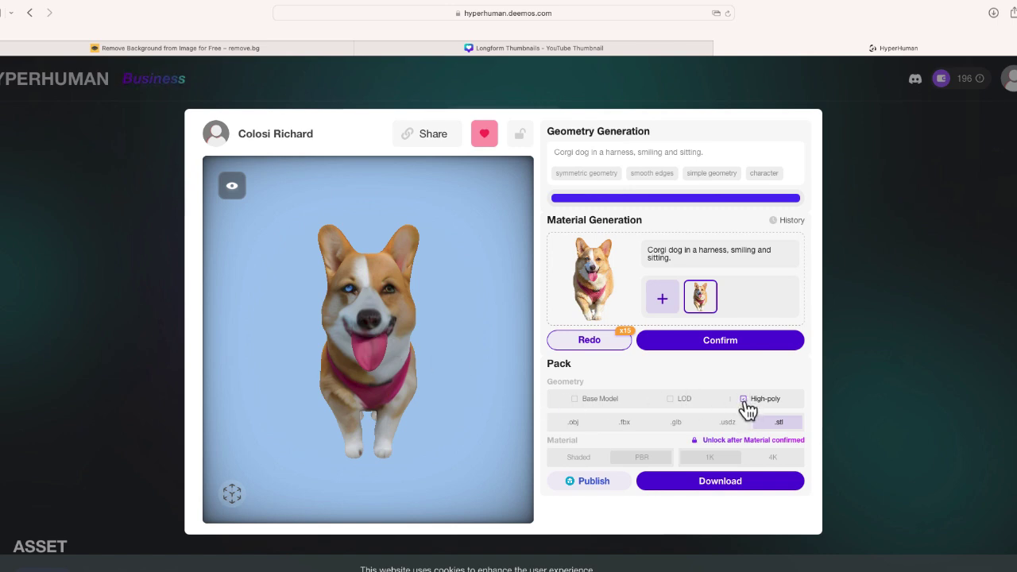
Download the textured corgi as a high-poly .stl package.
{"action": "left_click", "coordinate": [777, 486]}
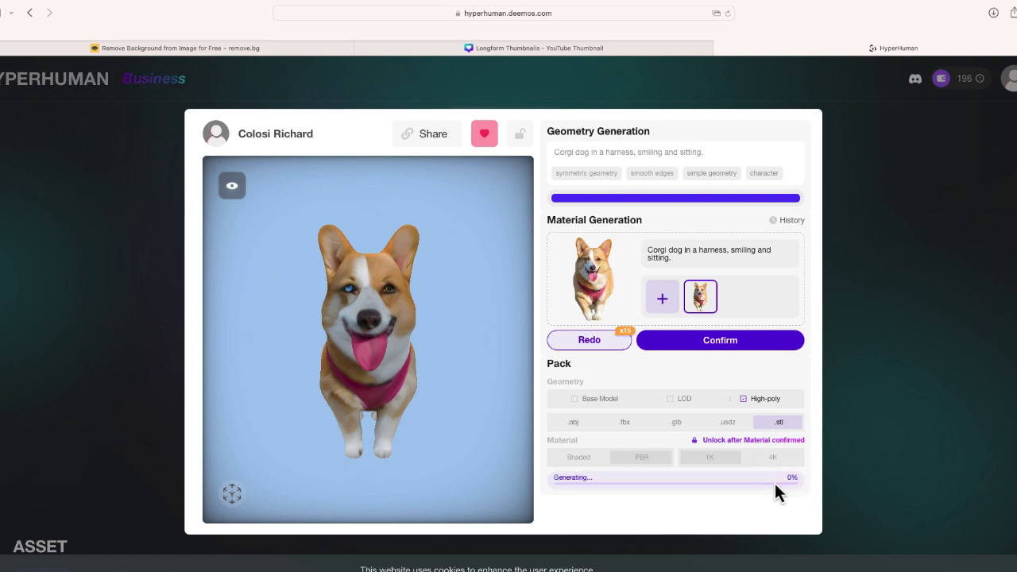